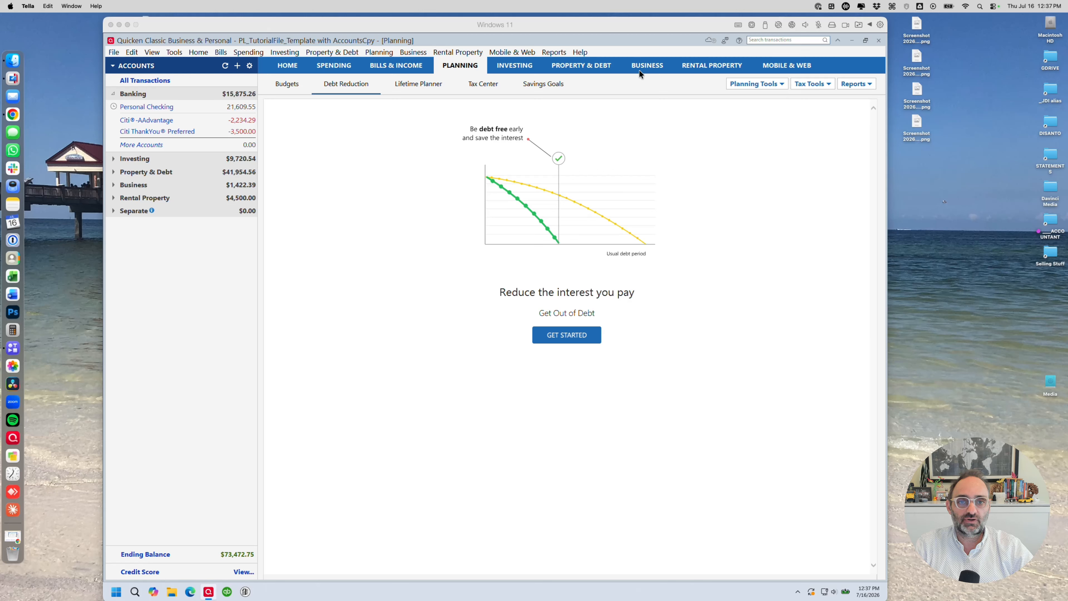
Switch the menu layout to Standard Menus and back to Classic Menus.
{"action": "left_click", "coordinate": [151, 54]}
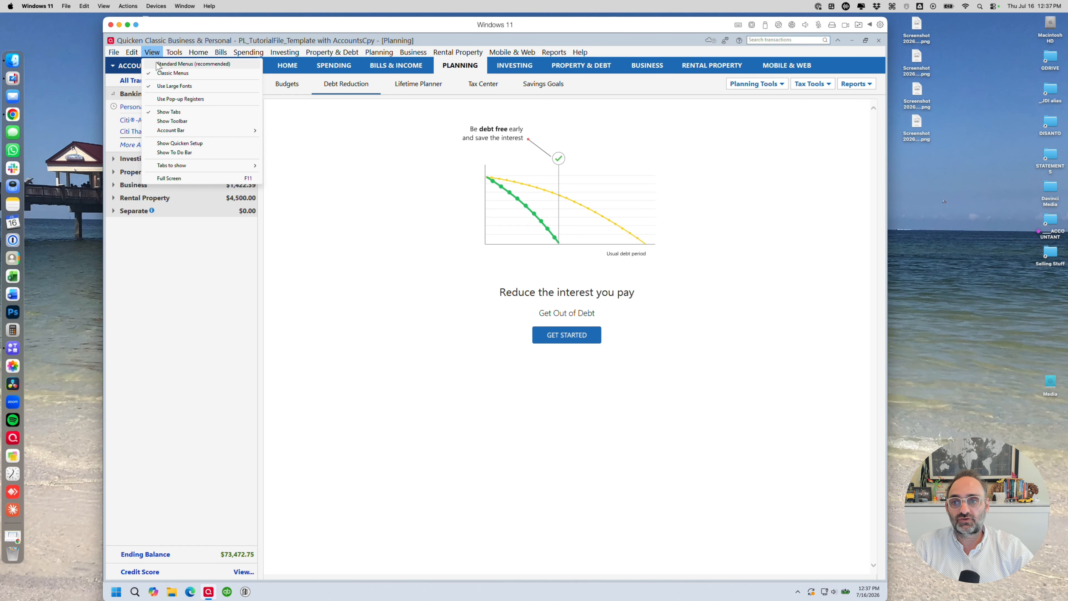
{"action": "left_click", "coordinate": [159, 64]}
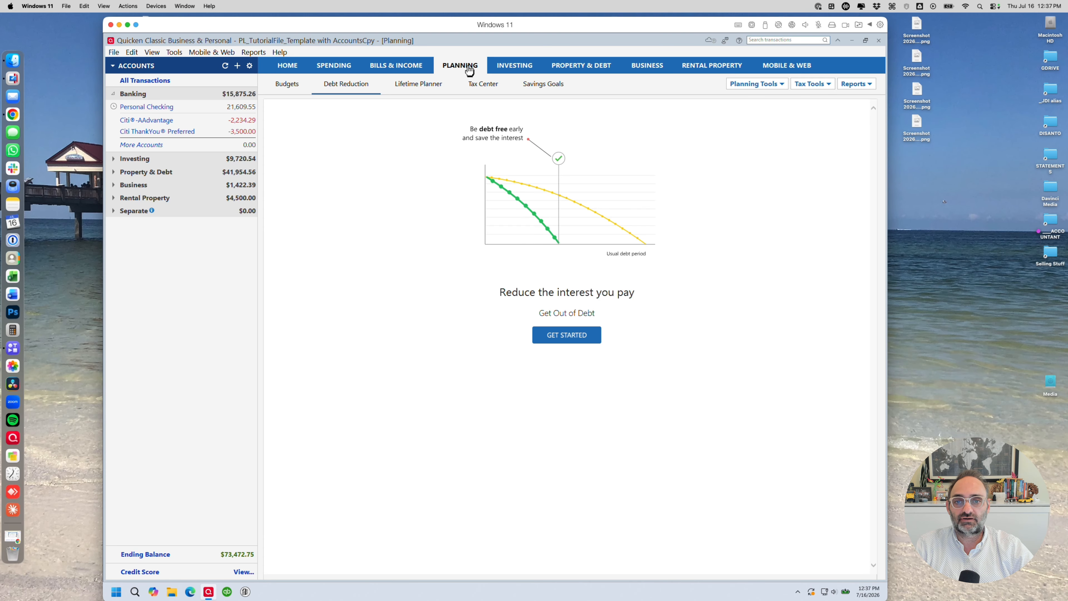
{"action": "left_click", "coordinate": [132, 52]}
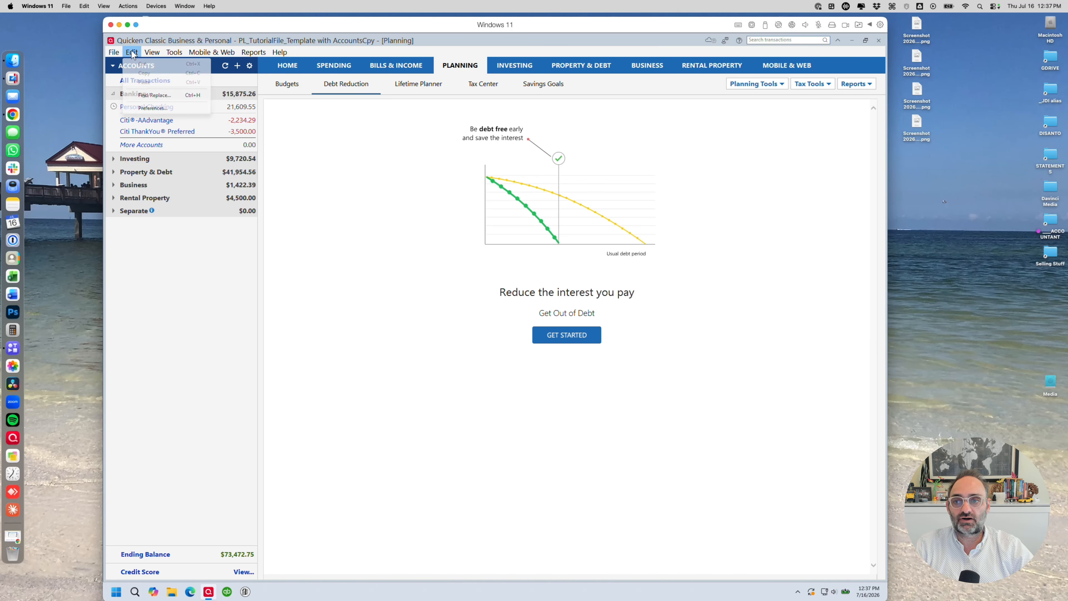
{"action": "mouse_move", "coordinate": [152, 52]}
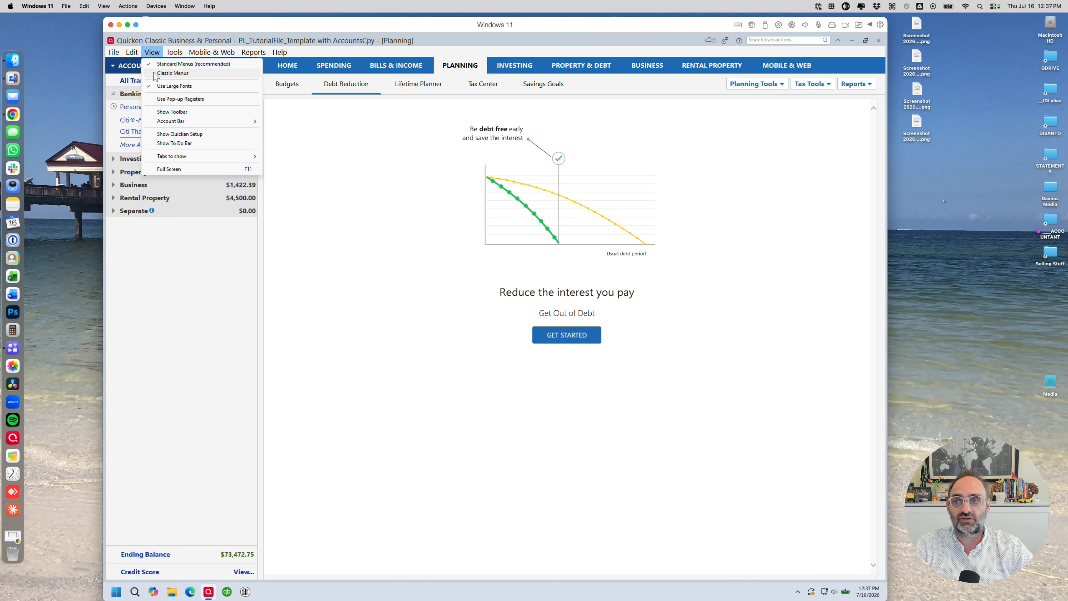
{"action": "left_click", "coordinate": [154, 74]}
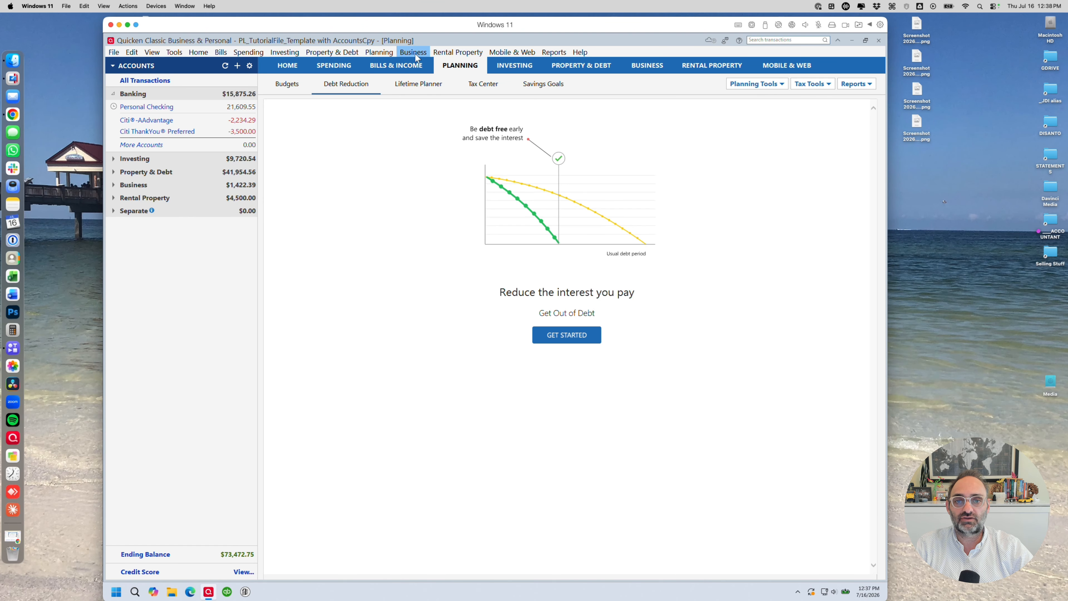
{"action": "left_click", "coordinate": [383, 53]}
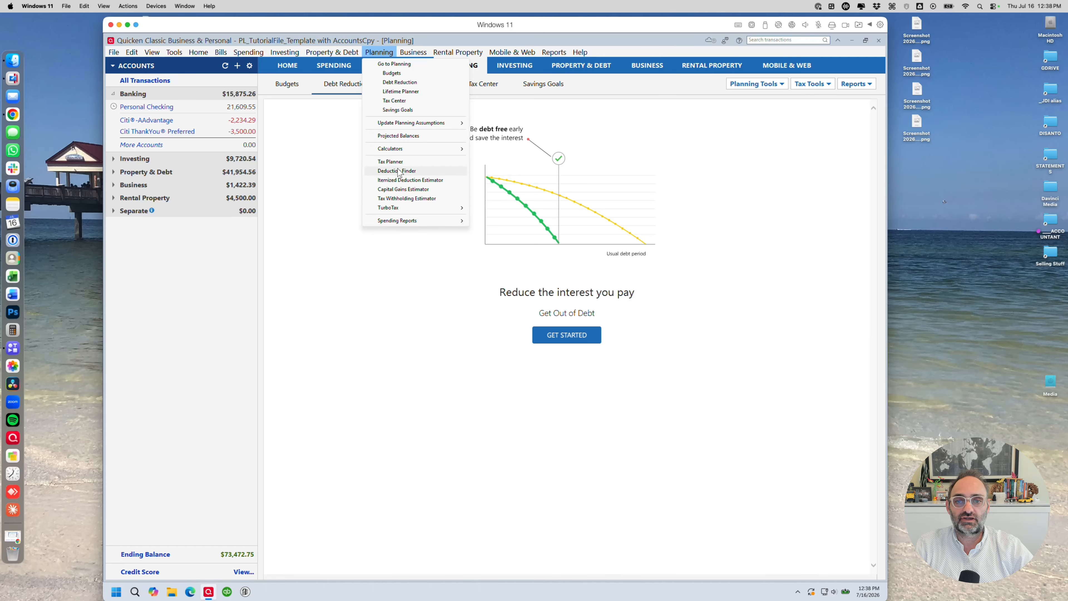
{"action": "left_click", "coordinate": [309, 167]}
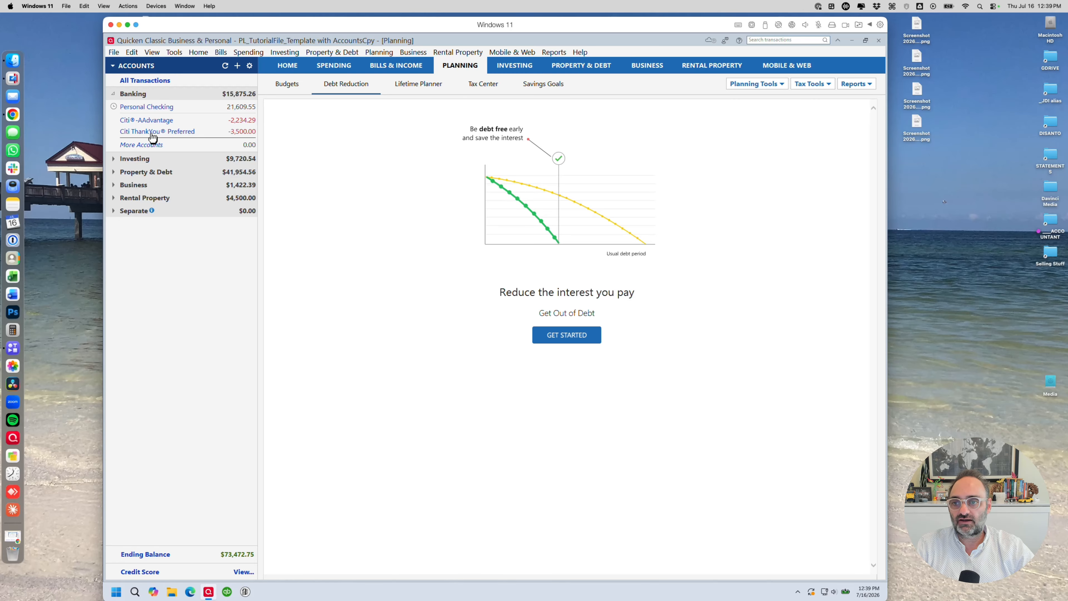
Expand the Property & Debt accounts and start creating a debt reduction plan.
{"action": "left_click", "coordinate": [115, 173]}
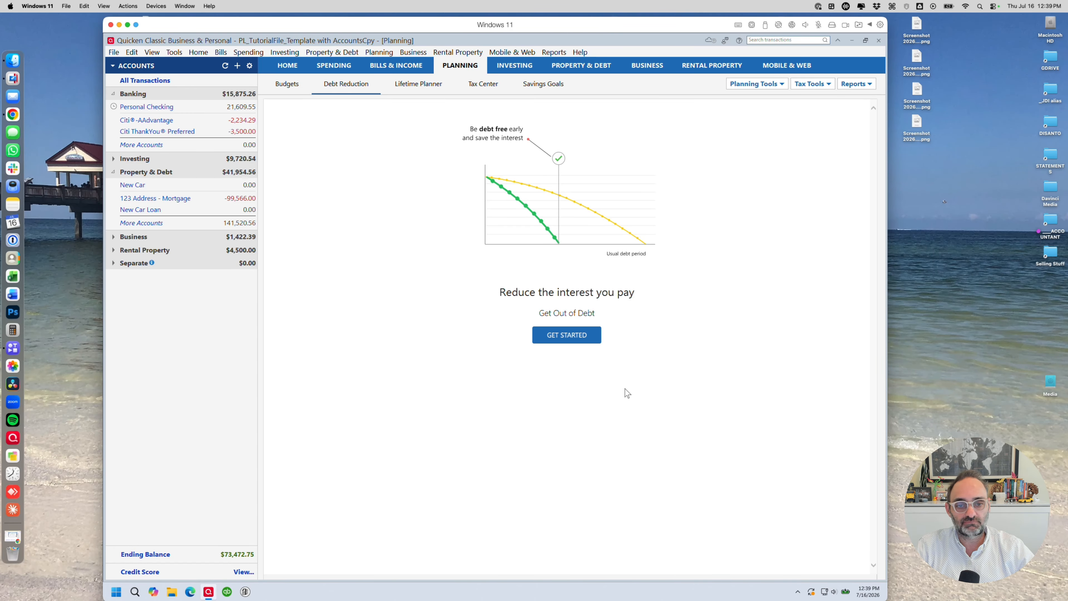
{"action": "left_click", "coordinate": [564, 336]}
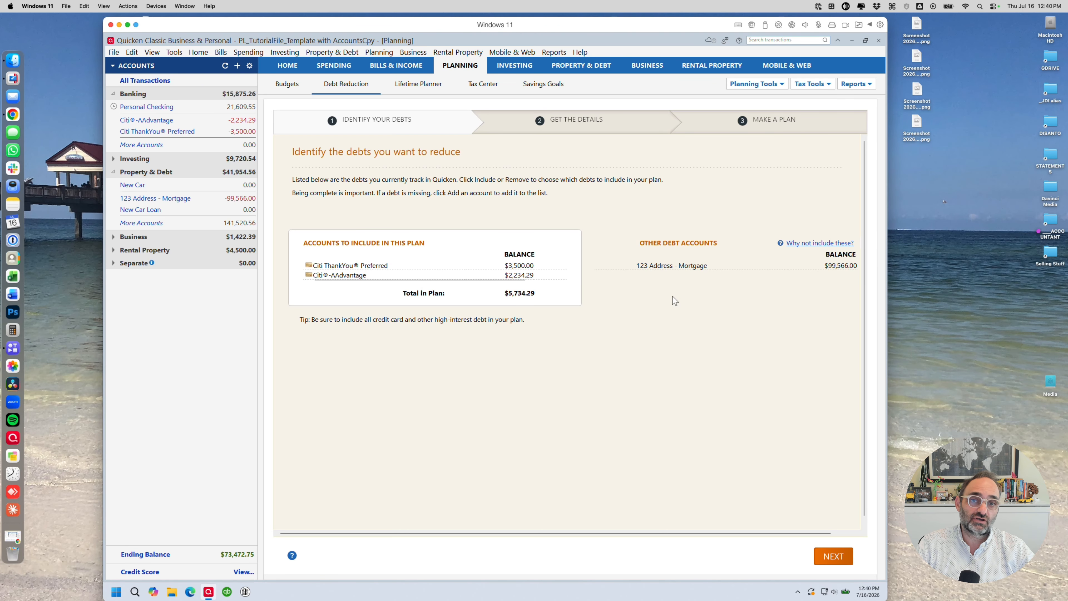
Review the debts offered for the plan and read the explanation of why other debt accounts are not included.
{"action": "scroll", "coordinate": [675, 301], "scroll_direction": "down", "scroll_amount": 1}
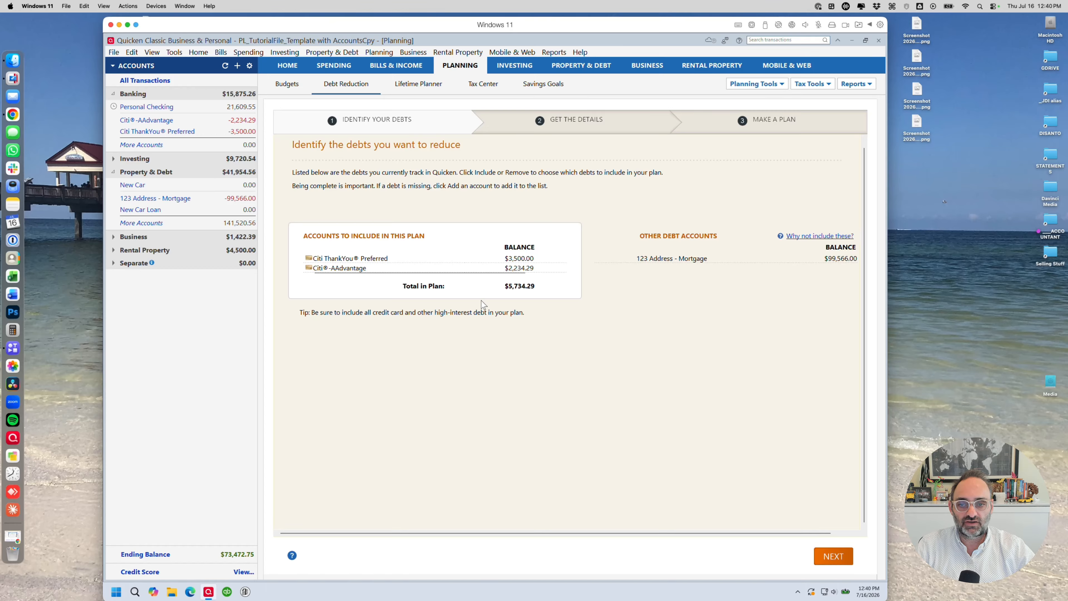
{"action": "mouse_move", "coordinate": [407, 258]}
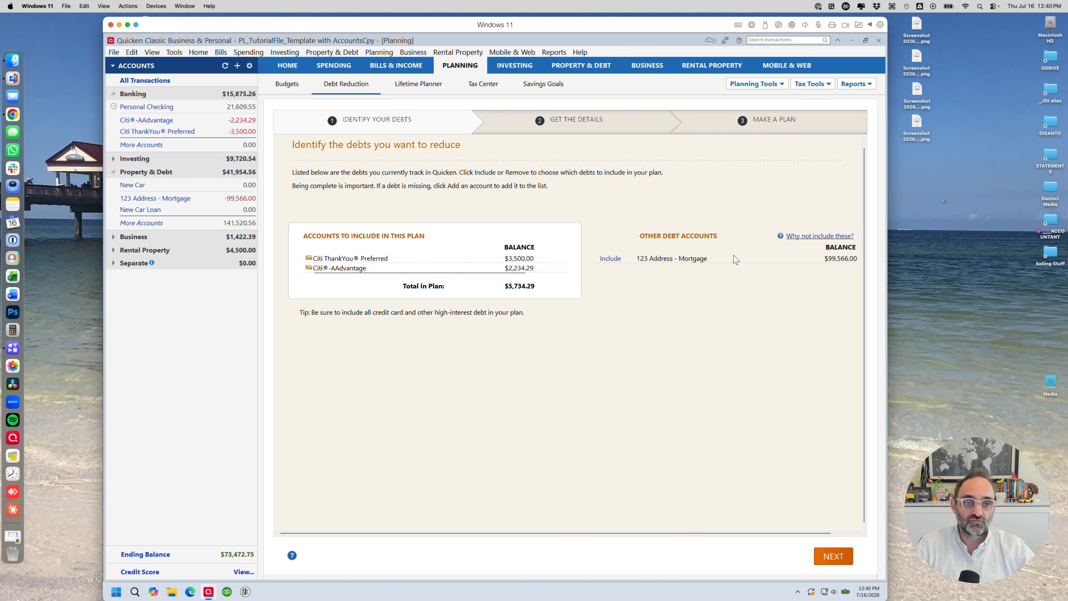
{"action": "mouse_move", "coordinate": [669, 264]}
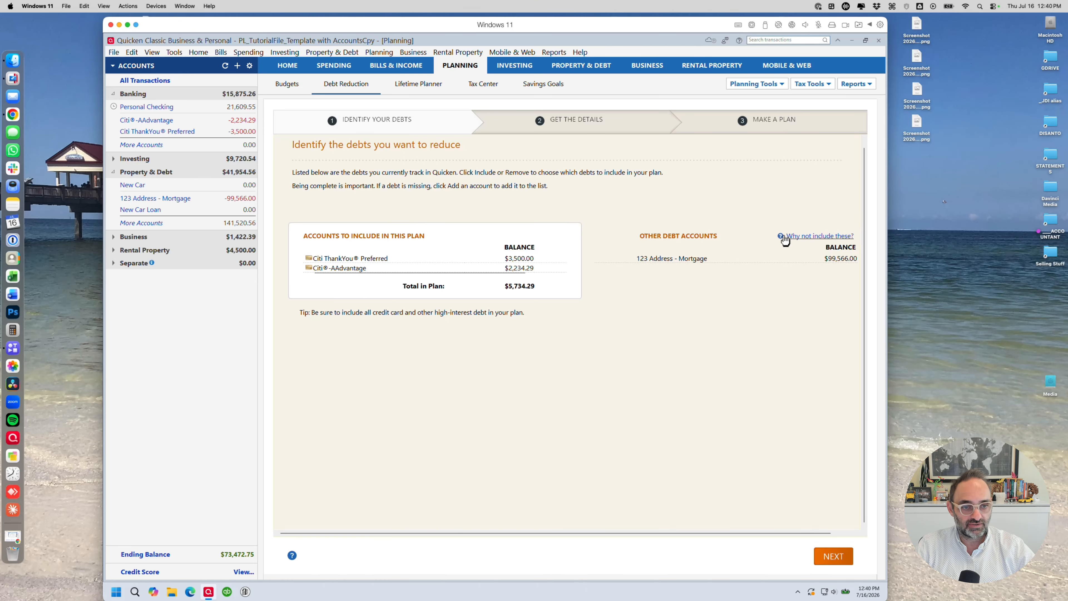
{"action": "scroll", "coordinate": [782, 242], "scroll_direction": "up", "scroll_amount": 1}
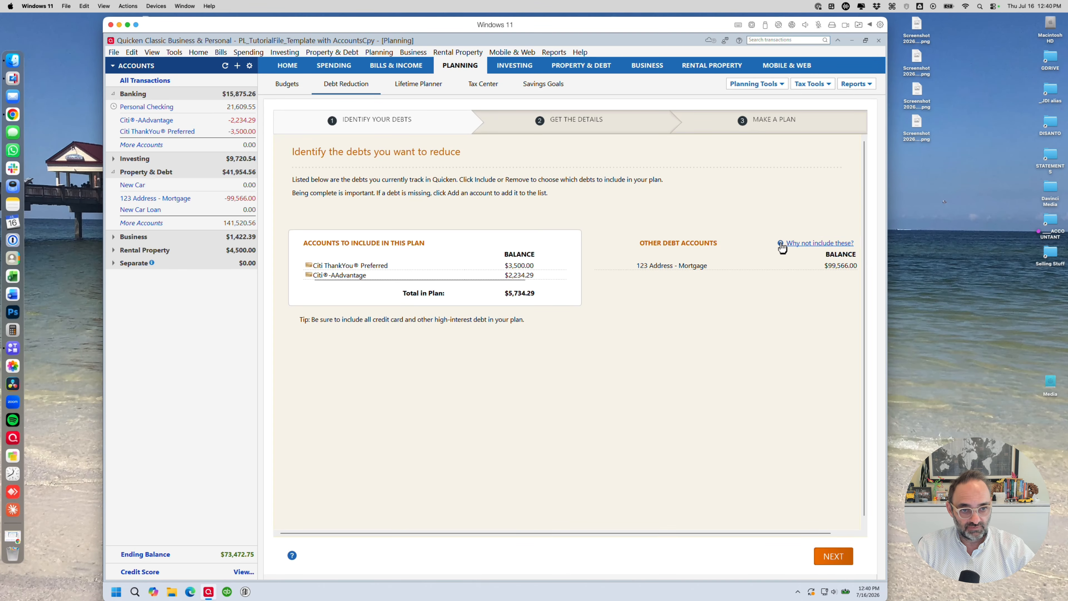
{"action": "left_click", "coordinate": [782, 243]}
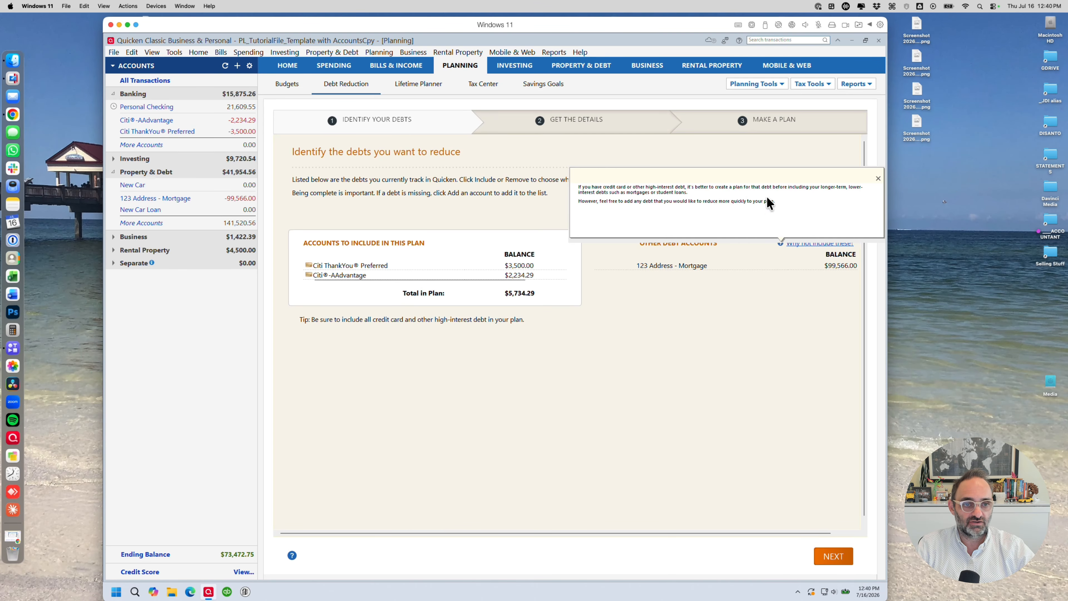
{"action": "left_click", "coordinate": [684, 309]}
{"action": "mouse_move", "coordinate": [640, 271]}
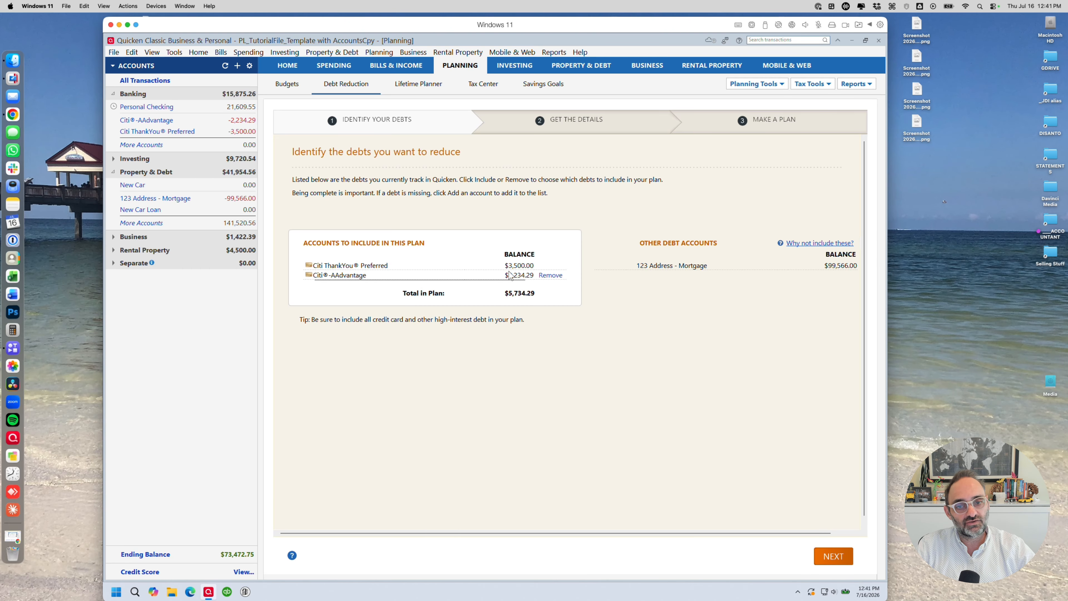
Keep the two Citi cards in the plan and accept their listed interest rates and minimum monthly payments.
{"action": "left_click", "coordinate": [840, 562]}
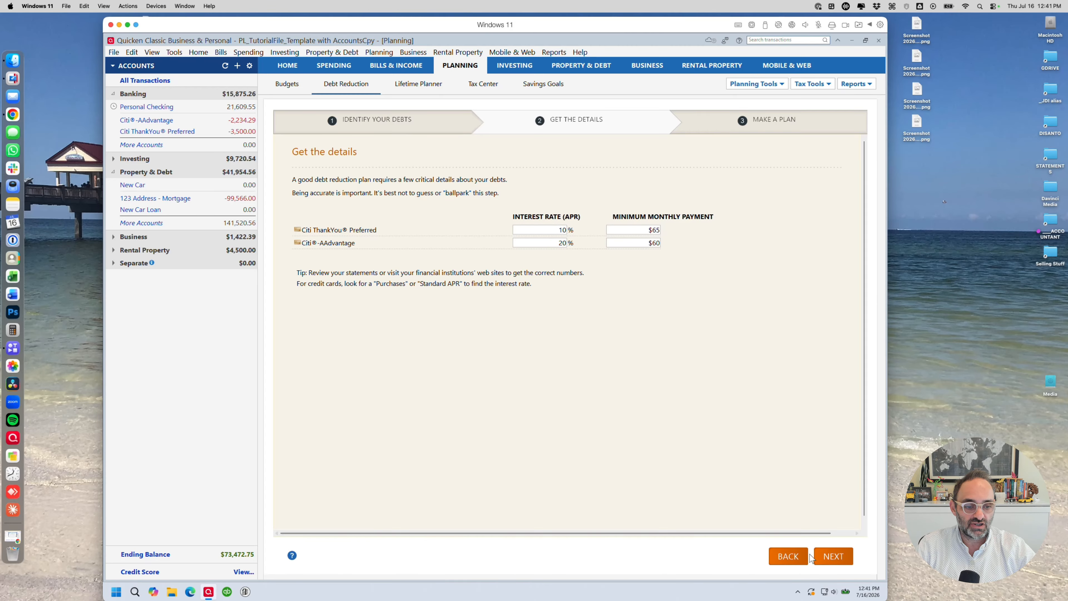
{"action": "left_click", "coordinate": [829, 556]}
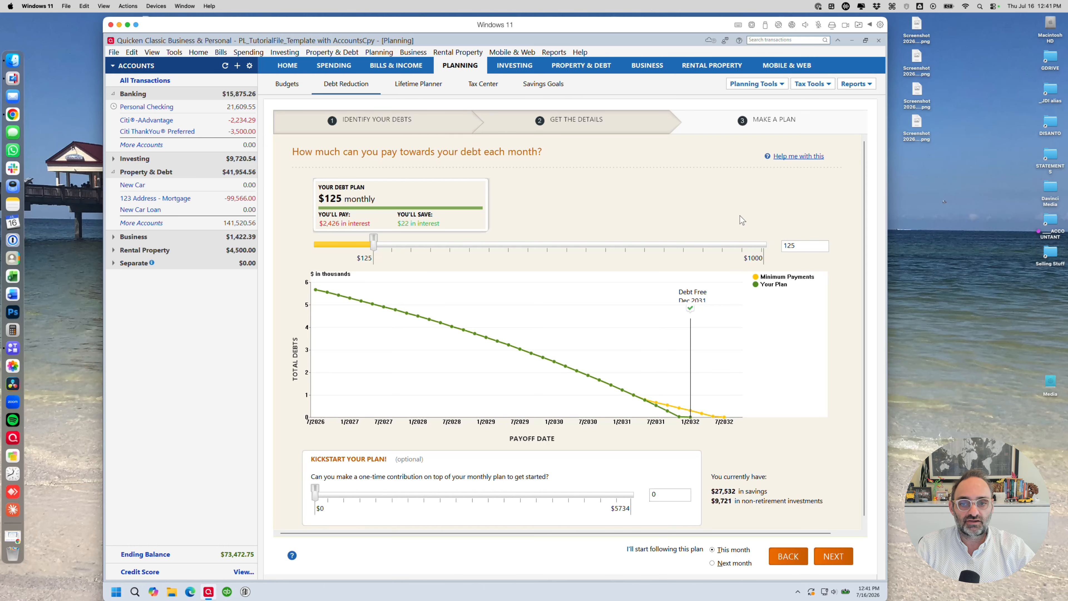
Try a monthly debt payment of $228 in the plan.
{"action": "scroll", "coordinate": [610, 236], "scroll_direction": "right", "scroll_amount": 1}
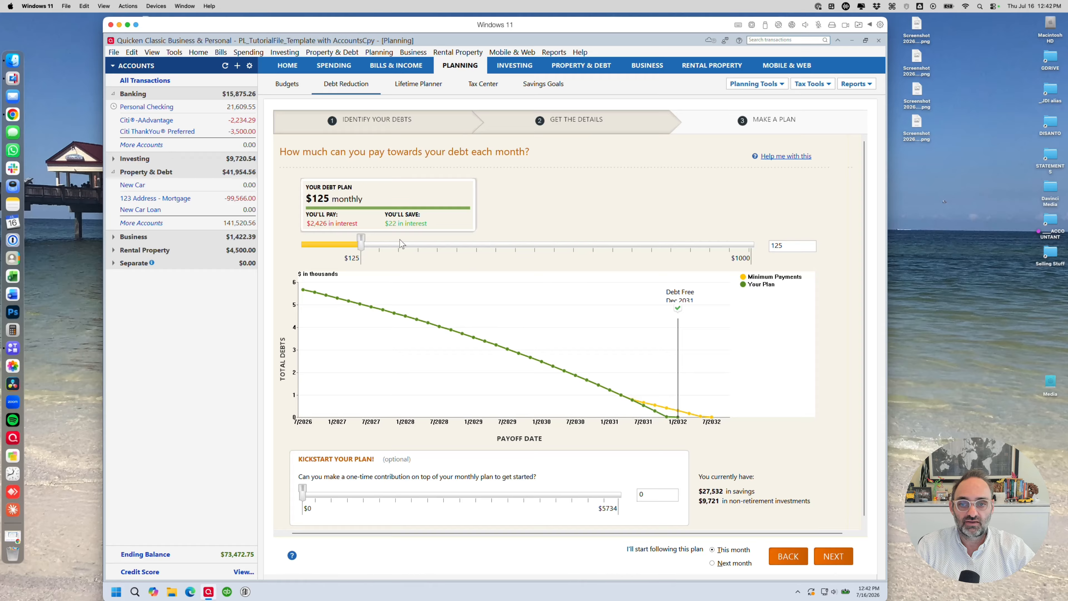
{"action": "left_click_drag", "start_coordinate": [362, 241], "coordinate": [365, 240]}
{"action": "left_click_drag", "start_coordinate": [402, 241], "coordinate": [406, 240]}
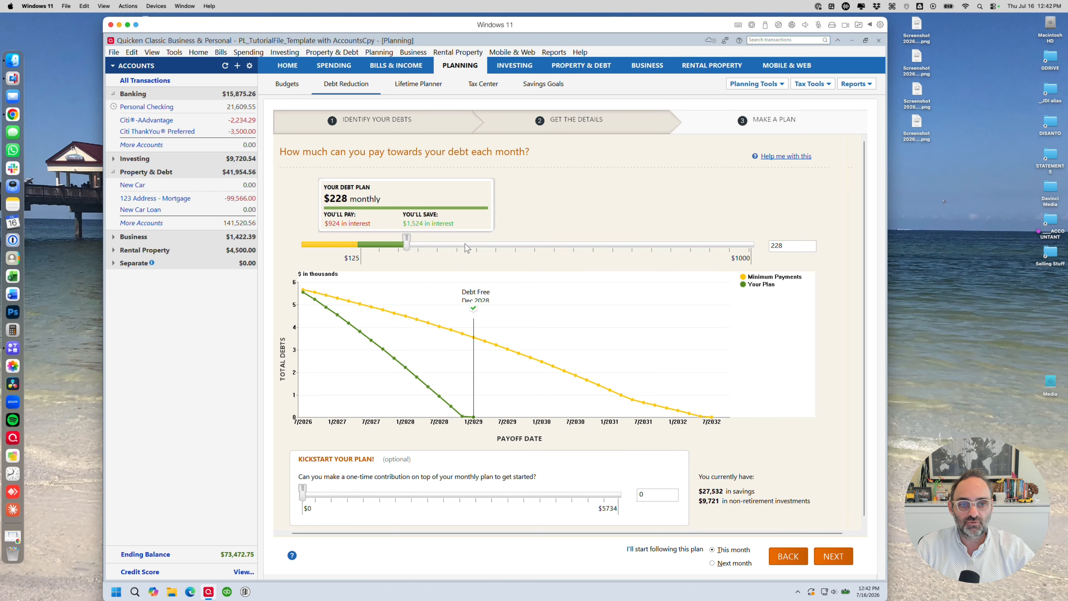
Set the monthly debt payment to $500.
{"action": "left_click_drag", "start_coordinate": [789, 245], "coordinate": [755, 247]}
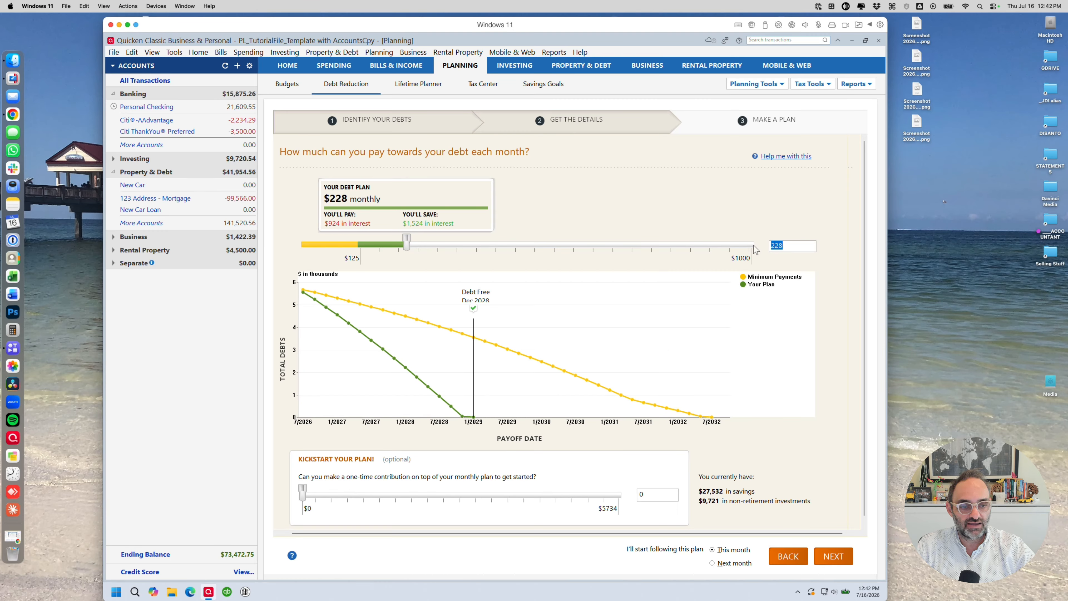
{"action": "type", "text": "500"}
{"action": "key", "text": "Tab"}
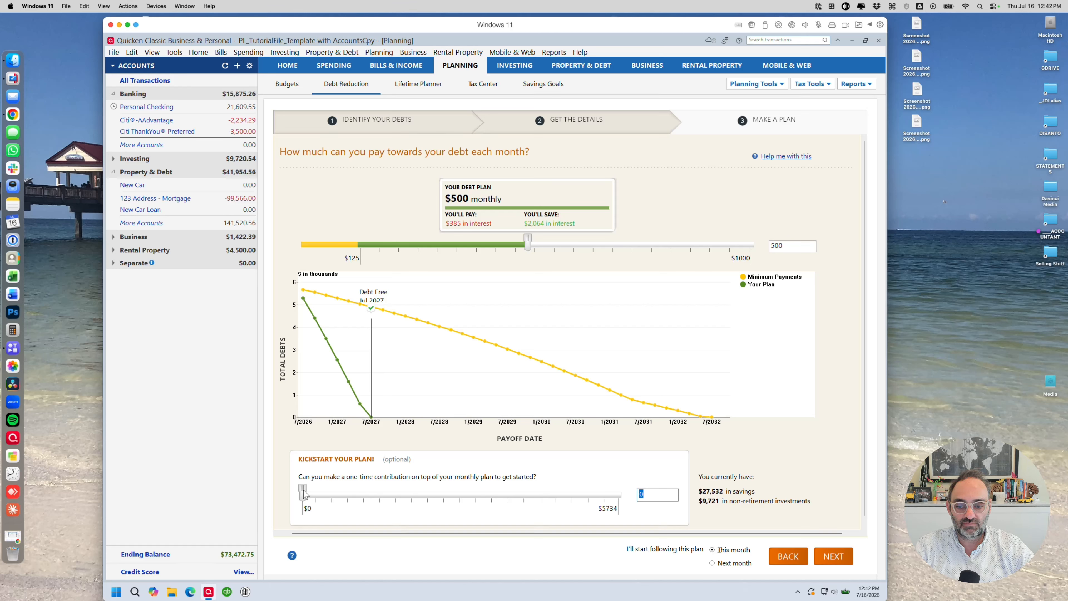
Try one-time kickstart contributions of $1003, $100 and $1000, and return the contribution to $0.
{"action": "left_click_drag", "start_coordinate": [303, 490], "coordinate": [360, 493]}
{"action": "double_click", "coordinate": [655, 497]}
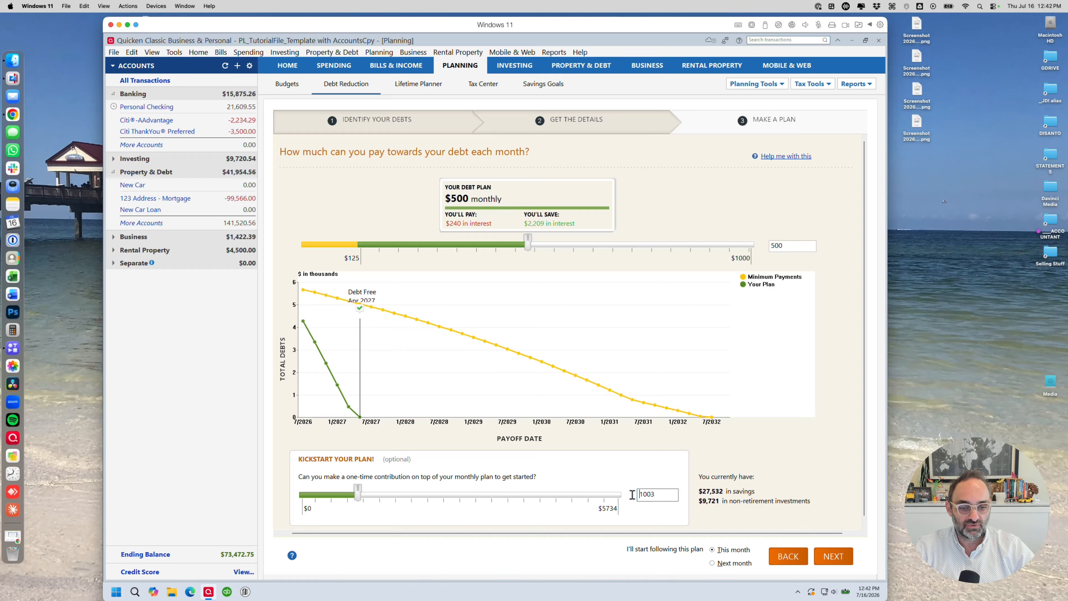
{"action": "type", "text": "100"}
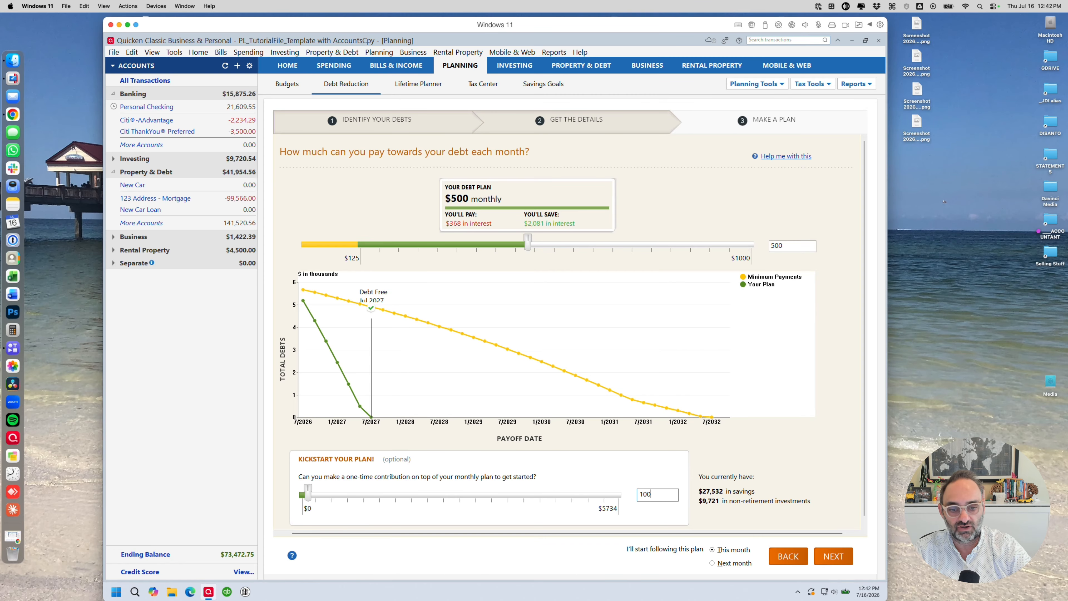
{"action": "key", "text": "Tab"}
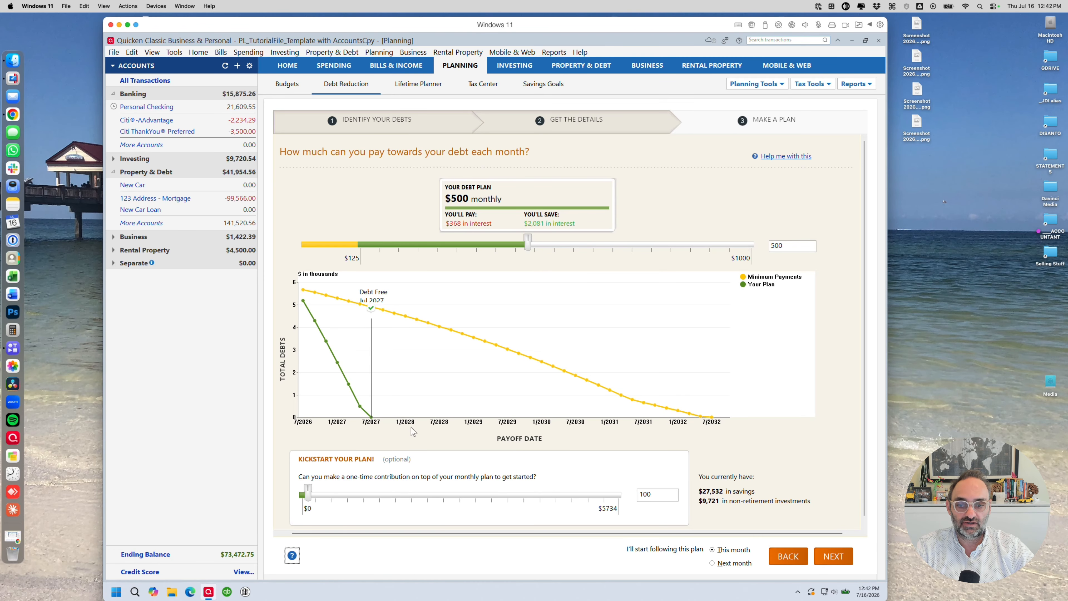
{"action": "double_click", "coordinate": [647, 494]}
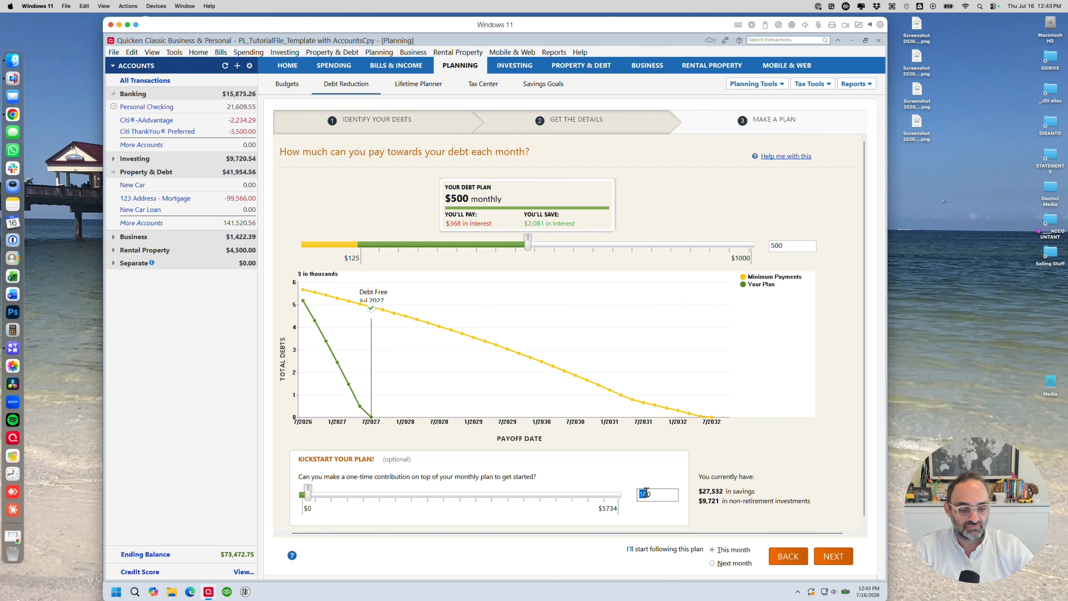
{"action": "type", "text": "1000"}
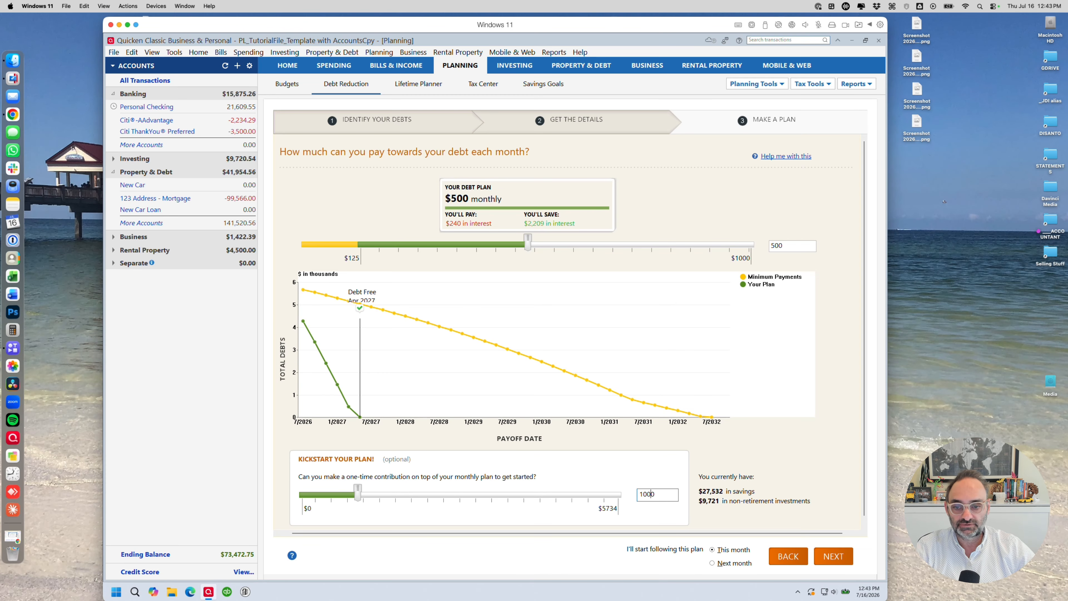
{"action": "scroll", "coordinate": [354, 392], "scroll_direction": "down", "scroll_amount": 1}
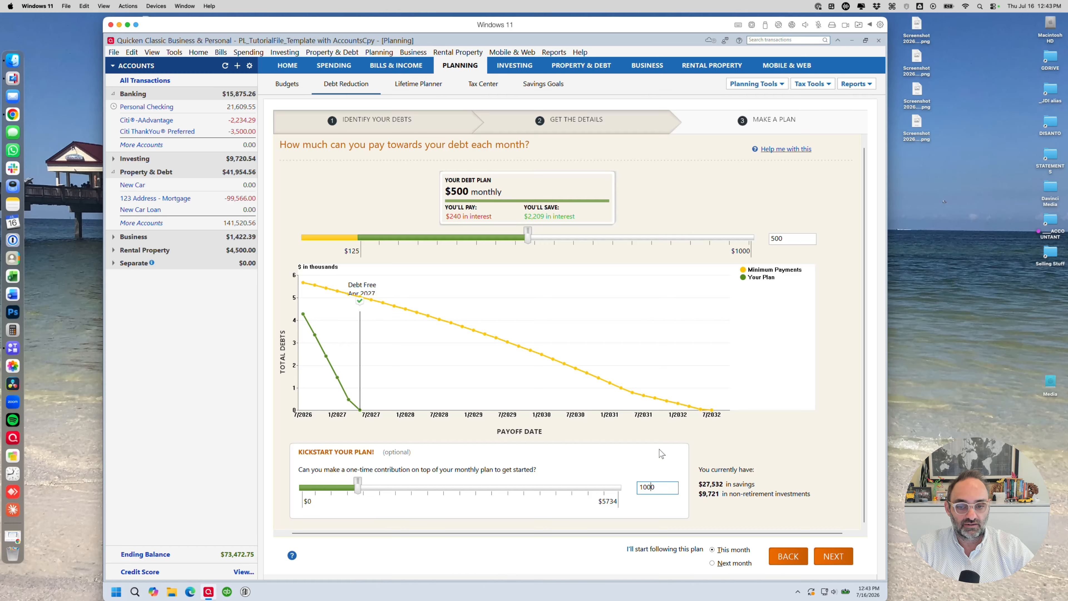
{"action": "left_click_drag", "start_coordinate": [359, 485], "coordinate": [273, 479]}
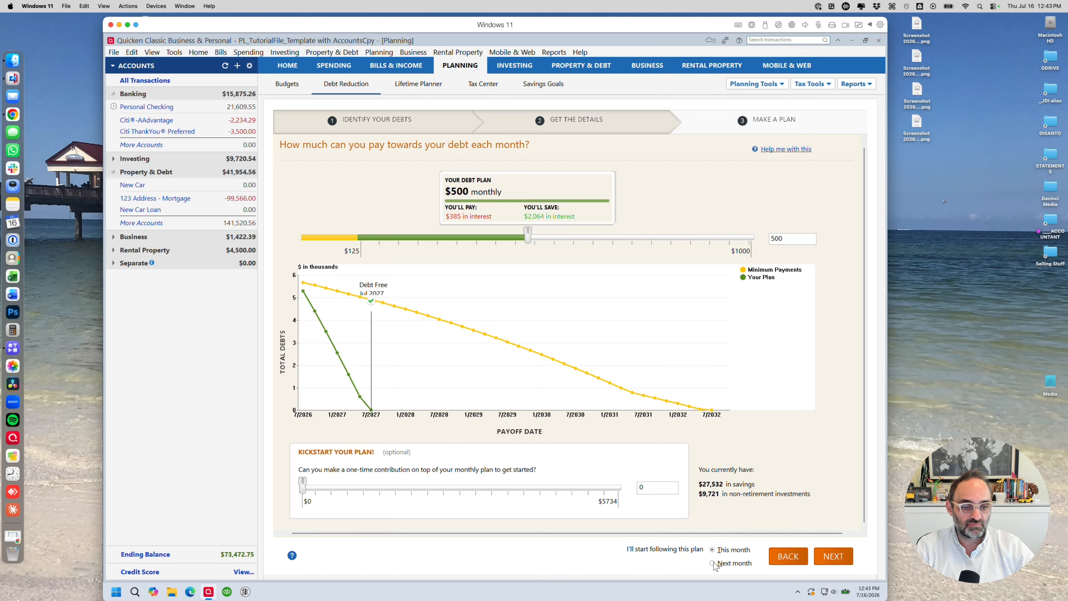
Set the plan to start next month and finish creating the debt reduction plan.
{"action": "left_click", "coordinate": [724, 564]}
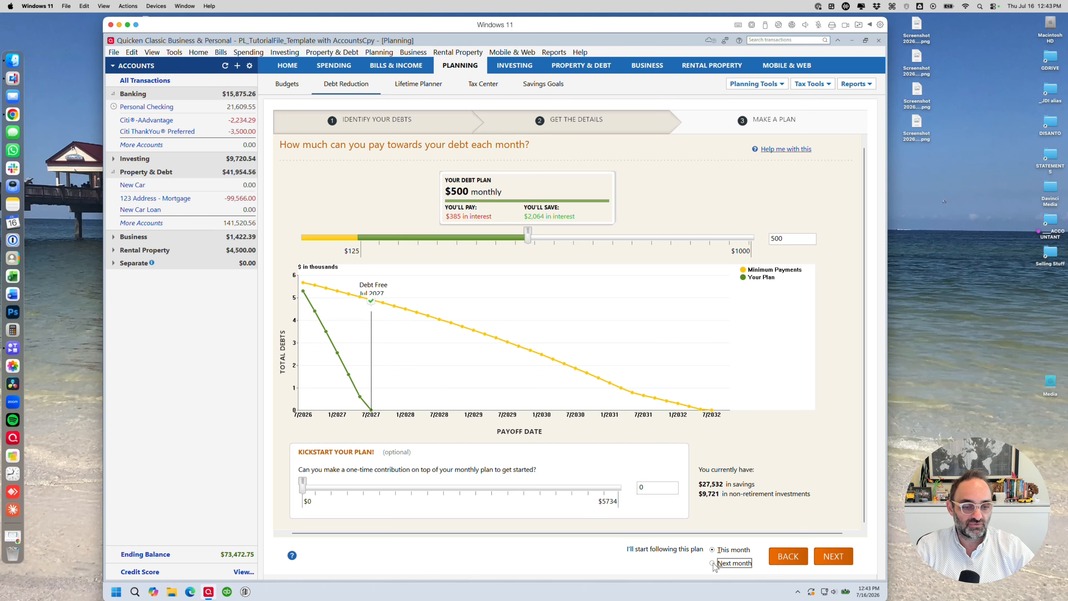
{"action": "left_click", "coordinate": [835, 558]}
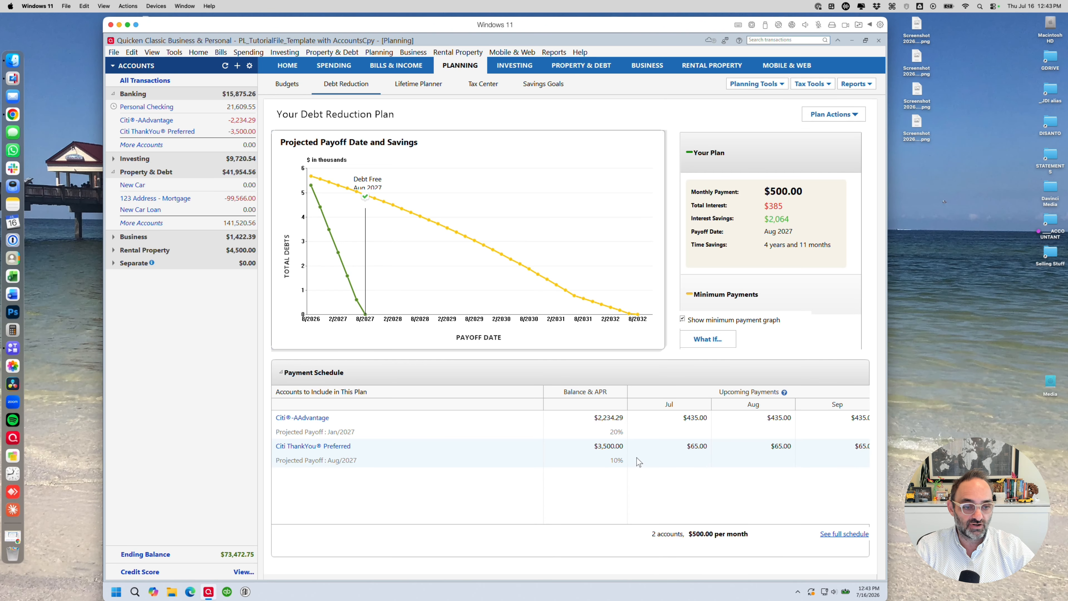
Open the plan's full payment schedule and look through the monthly payments and projected balances of both cards.
{"action": "left_click", "coordinate": [848, 534]}
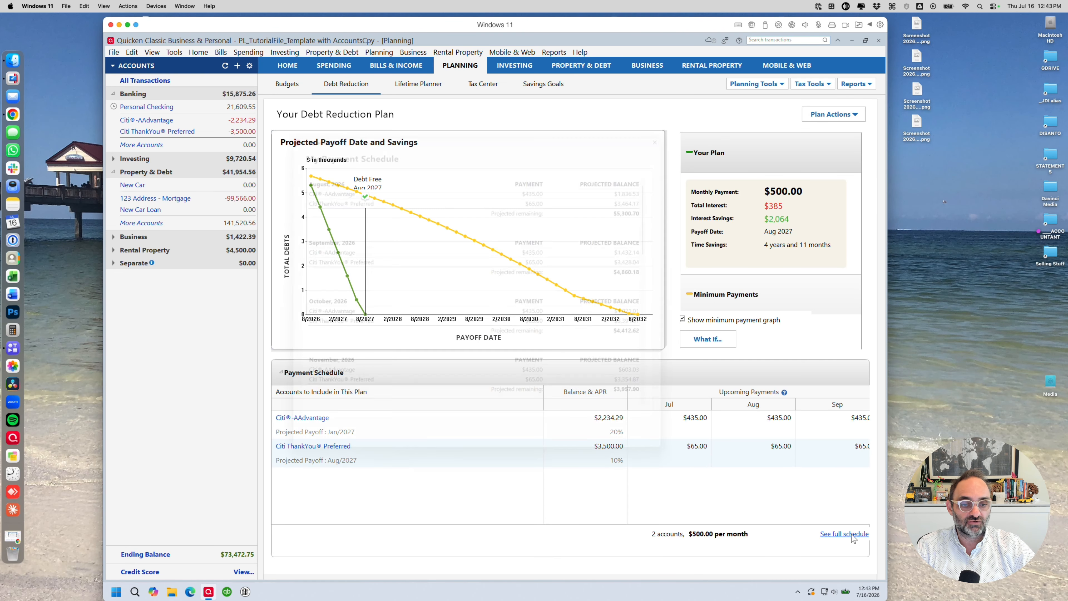
{"action": "scroll", "coordinate": [561, 193], "scroll_direction": "down", "scroll_amount": 5}
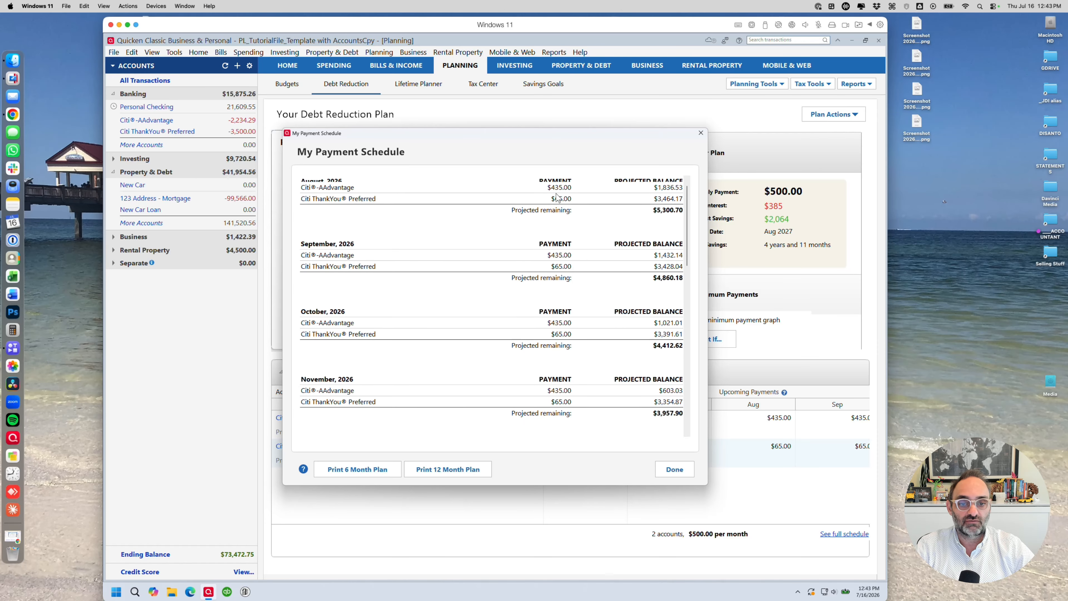
{"action": "scroll", "coordinate": [559, 197], "scroll_direction": "down", "scroll_amount": 3}
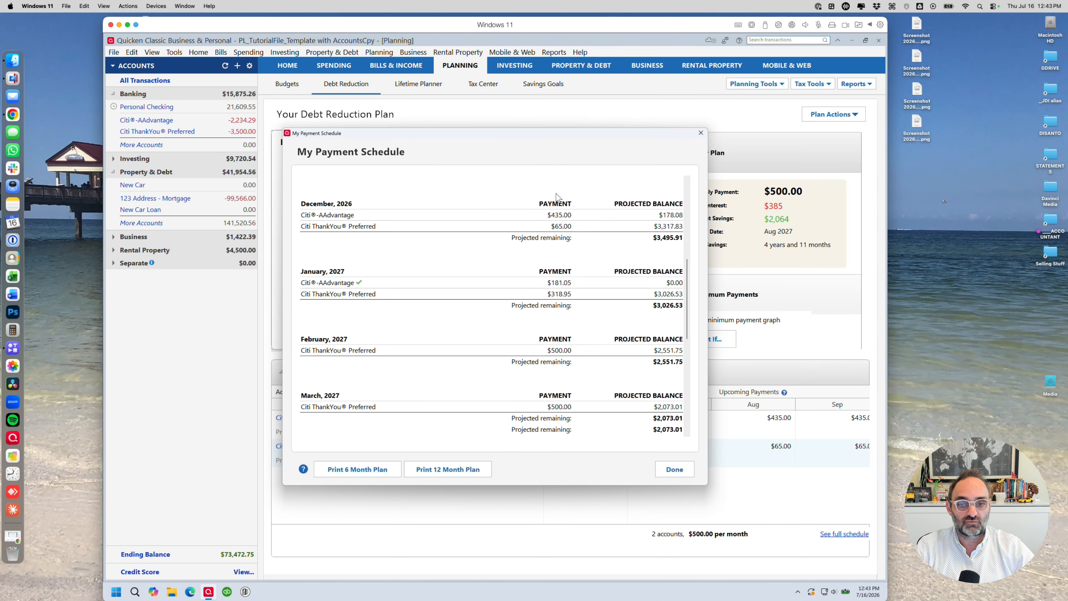
{"action": "scroll", "coordinate": [560, 227], "scroll_direction": "up", "scroll_amount": 4}
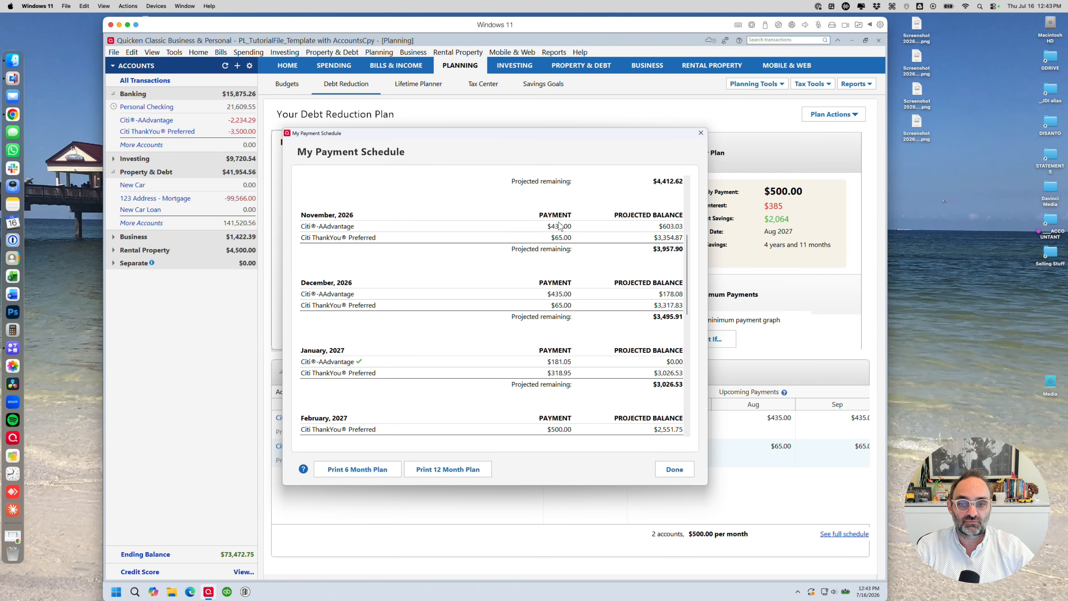